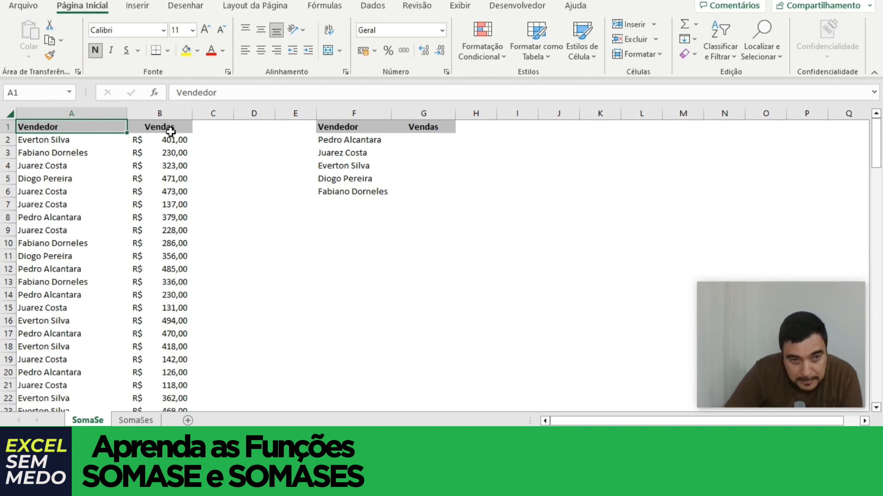
# - Examine the Vendedor and Vendas columns, the cells summed by the sales total in B128, and the seller list in F2:F6
pyautogui.click(170, 132)
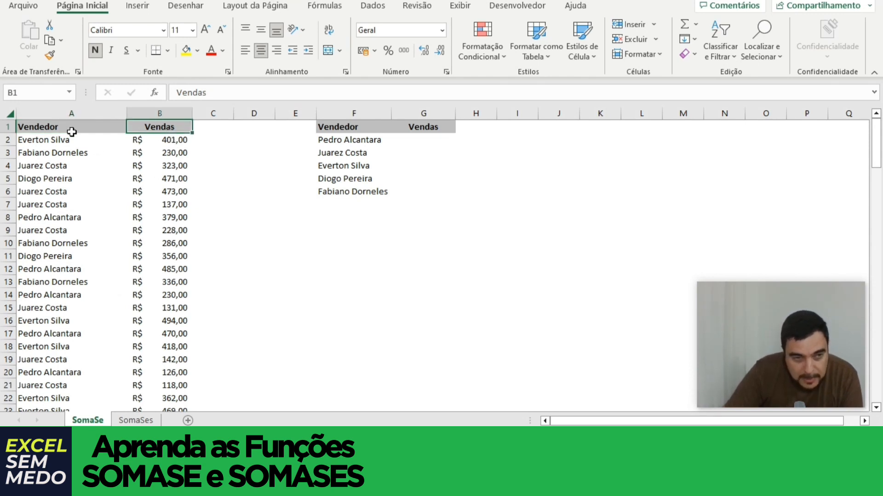
pyautogui.click(57, 140)
pyautogui.click(181, 128)
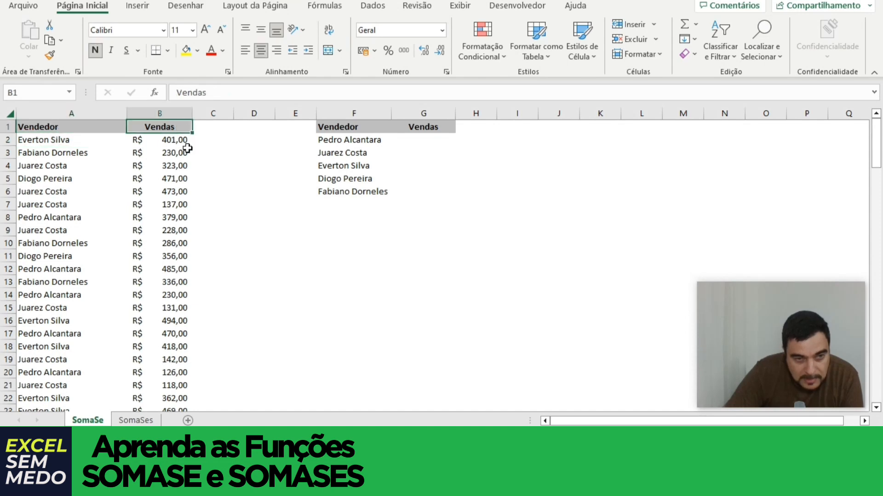
pyautogui.doubleClick(178, 134)
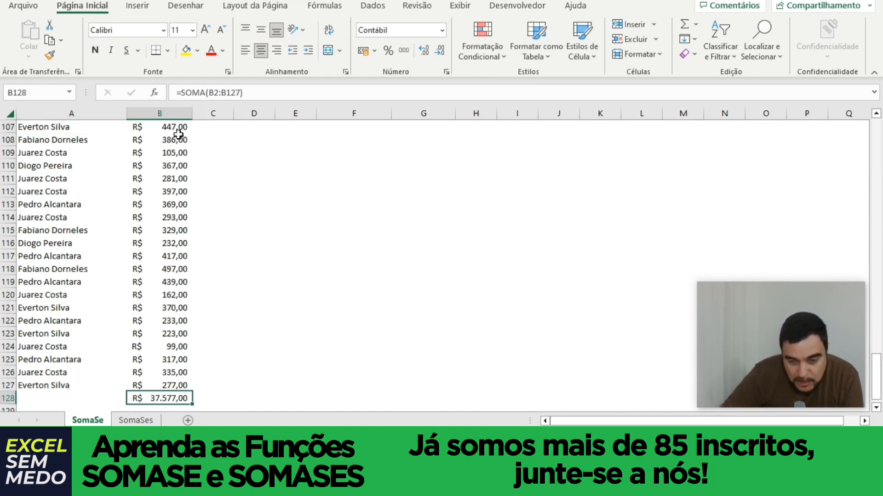
pyautogui.hotkey('ctrl', '[')
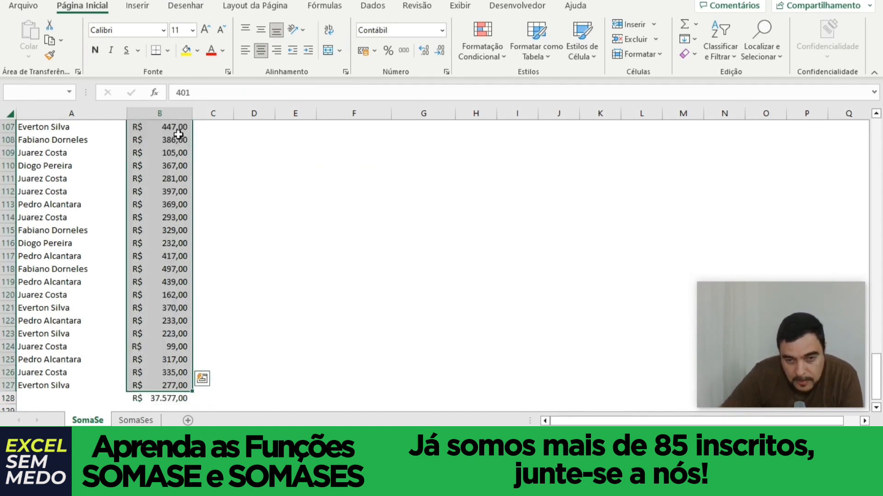
pyautogui.press('Up')
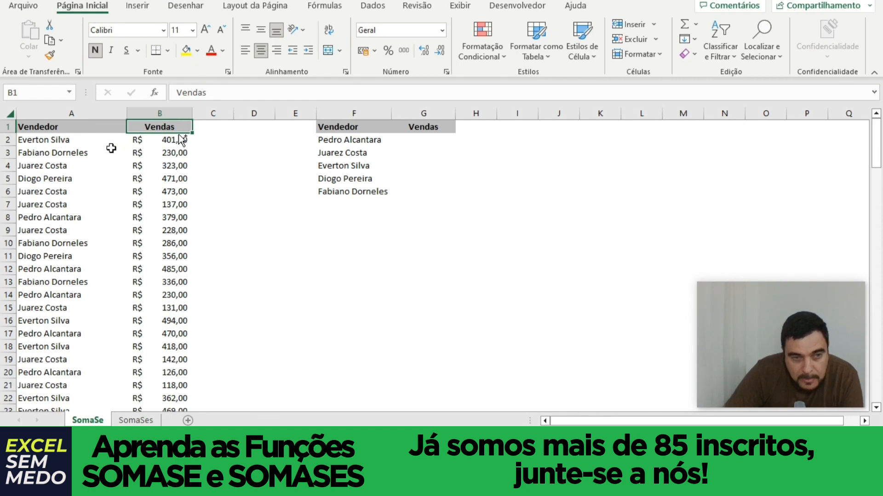
pyautogui.click(349, 140)
pyautogui.click(352, 153)
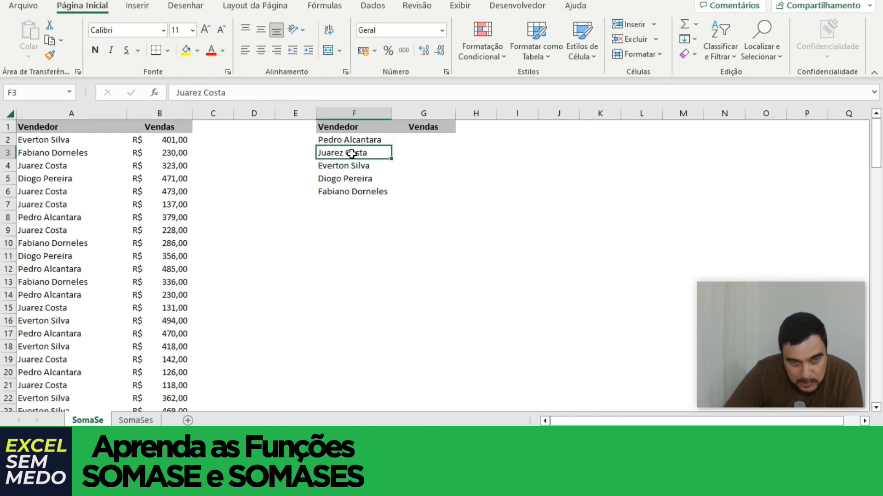
pyautogui.click(351, 166)
pyautogui.click(363, 182)
pyautogui.click(368, 191)
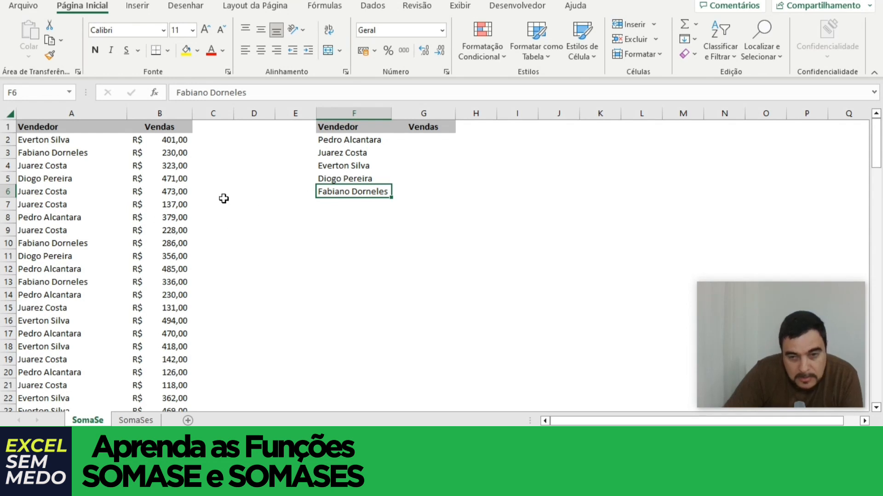
# - Start a SOMASE formula in G2 with the seller column $A$2:$A$127 as the absolute criteria range
pyautogui.click(432, 141)
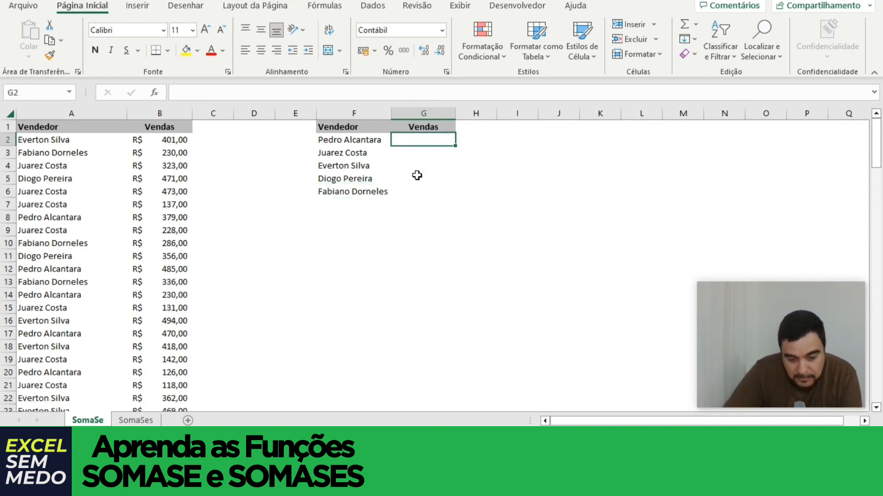
pyautogui.write('=')
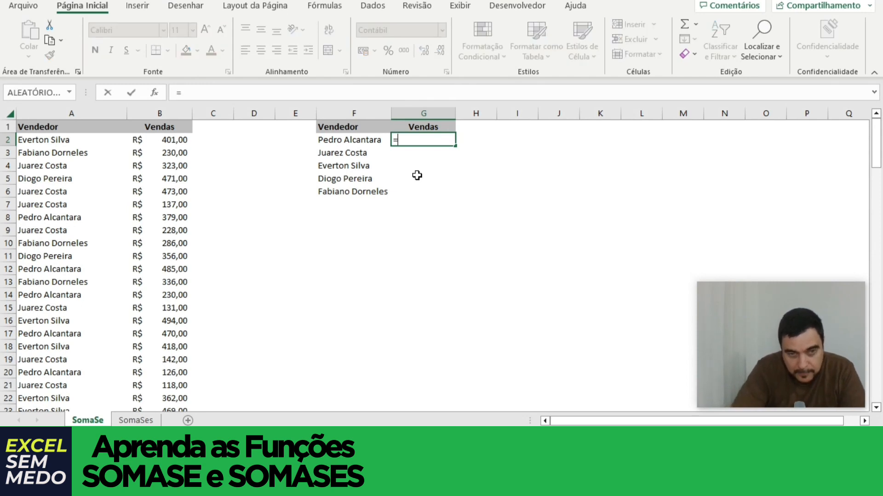
pyautogui.write('somase')
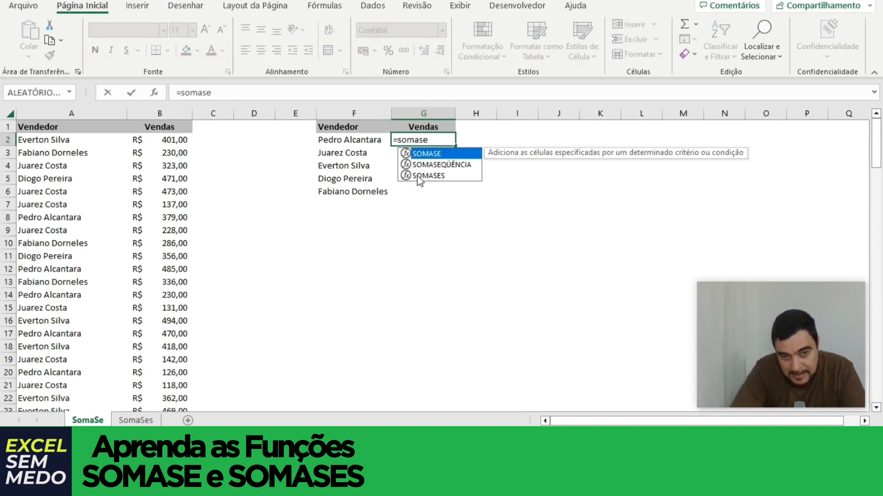
pyautogui.write('(')
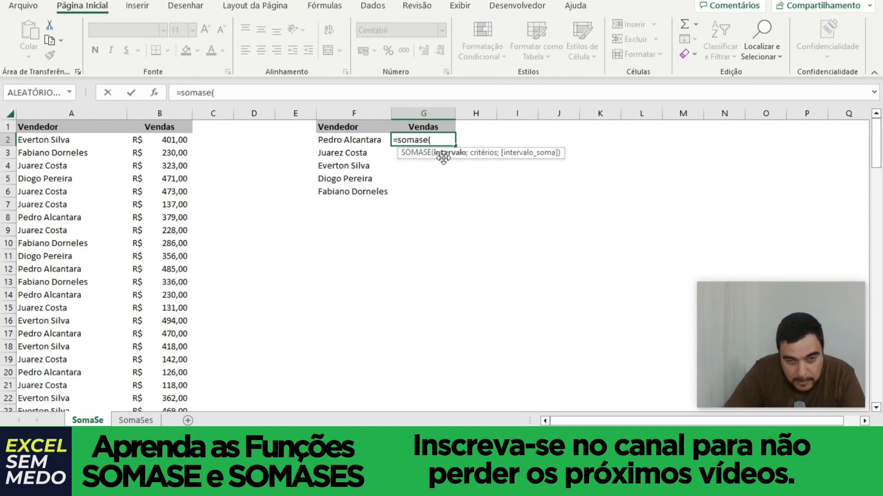
pyautogui.click(75, 140)
pyautogui.hotkey('ctrl', 'shift', 'Down')
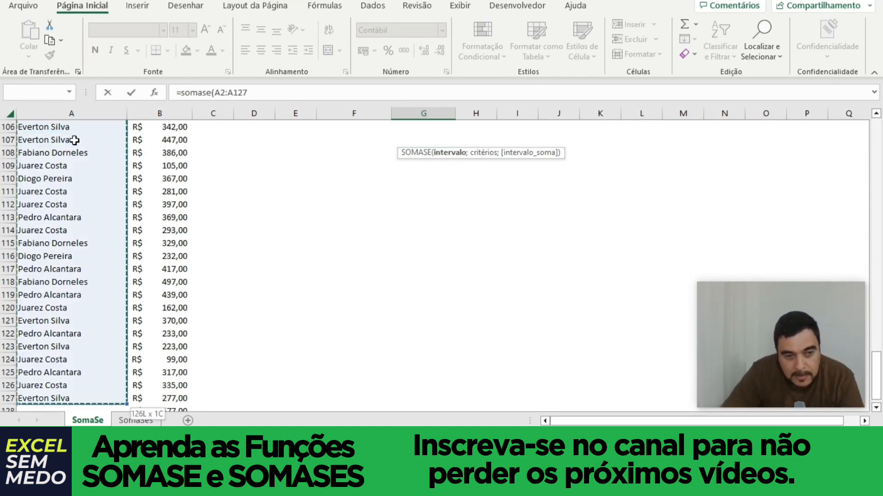
pyautogui.scroll(14, 75, 140)
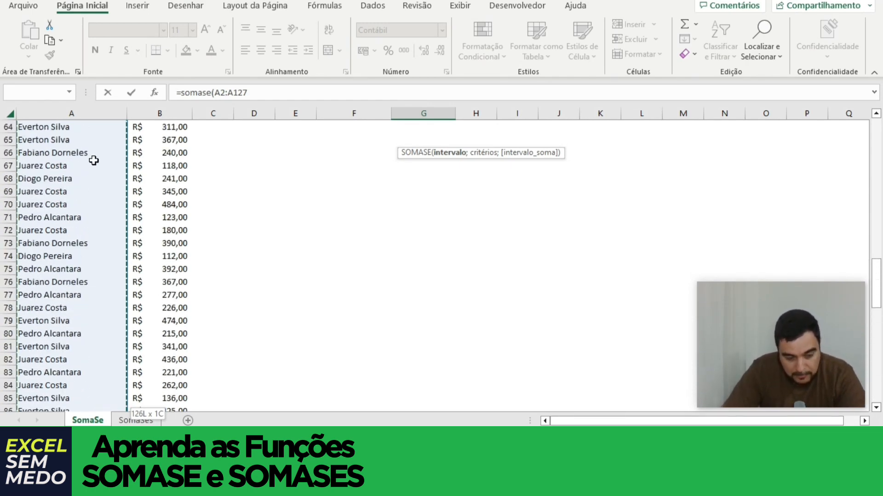
pyautogui.scroll(18, 92, 159)
pyautogui.scroll(3, 95, 160)
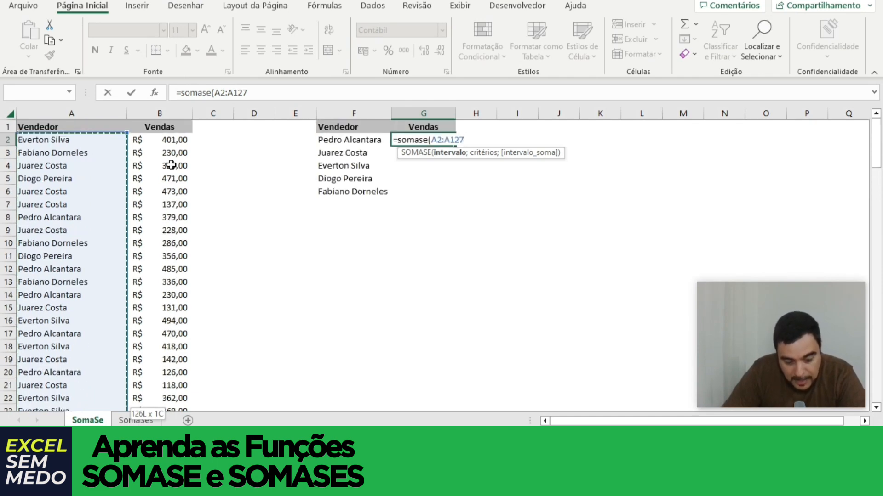
pyautogui.press('F4')
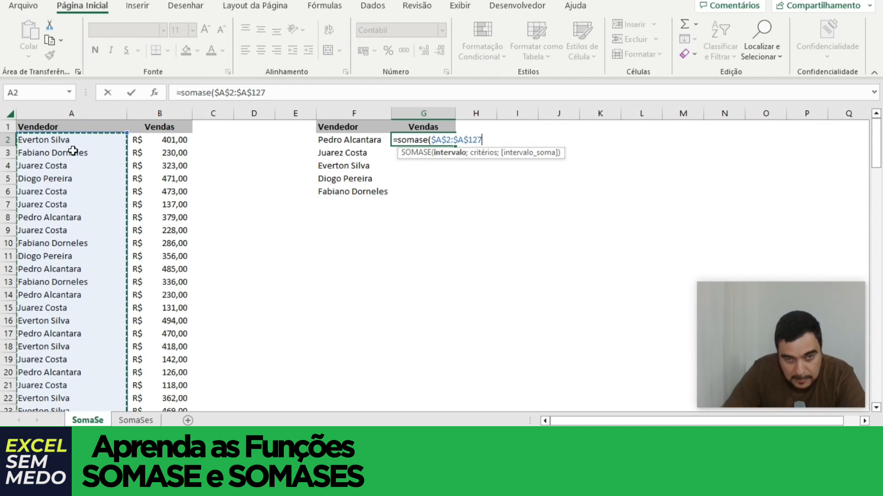
pyautogui.write(';')
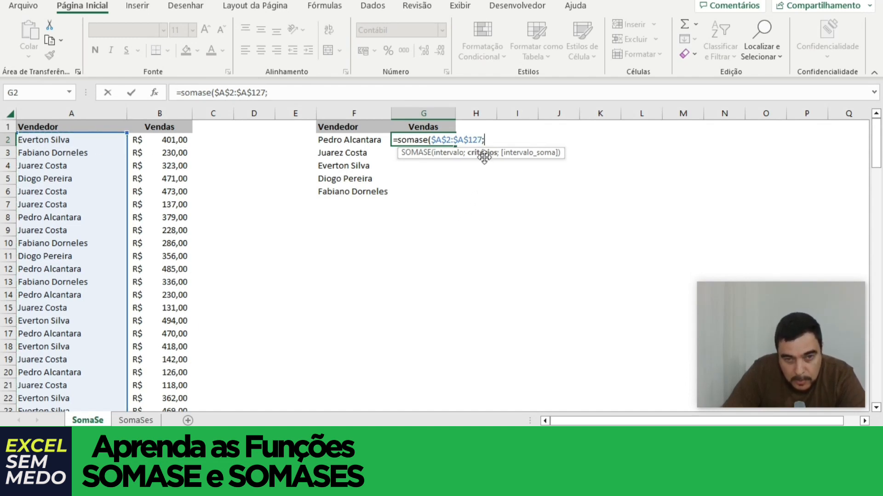
# - Complete the G2 formula with F2 as the criterion and $B$2:$B$127 as the absolute sum range
pyautogui.click(362, 140)
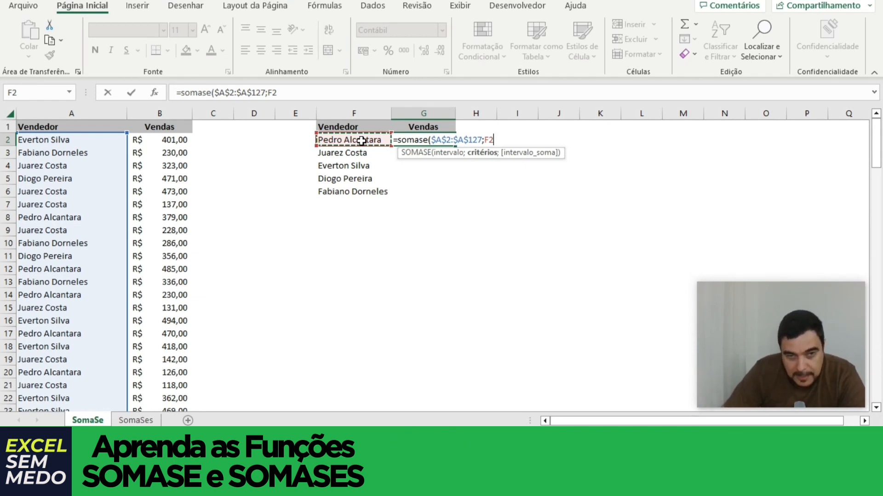
pyautogui.write(';')
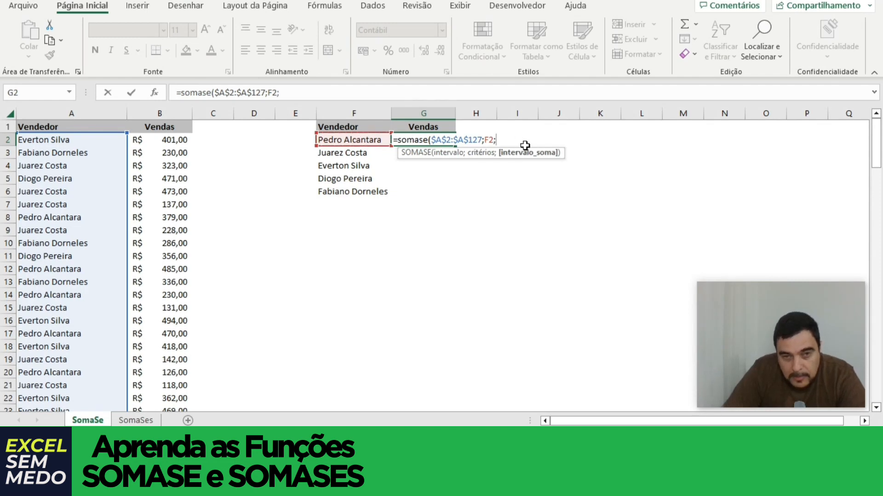
pyautogui.click(172, 140)
pyautogui.hotkey('ctrl', 'shift', 'Down')
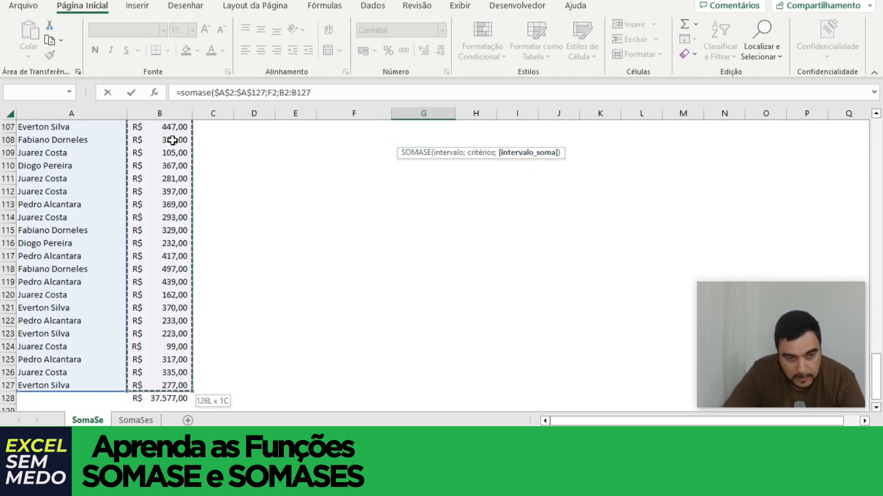
pyautogui.press('F4')
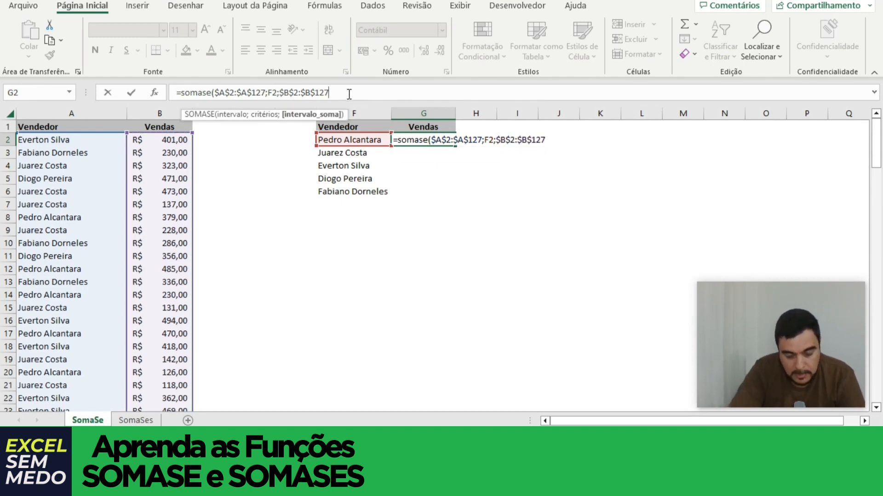
pyautogui.write(')')
pyautogui.press('Return')
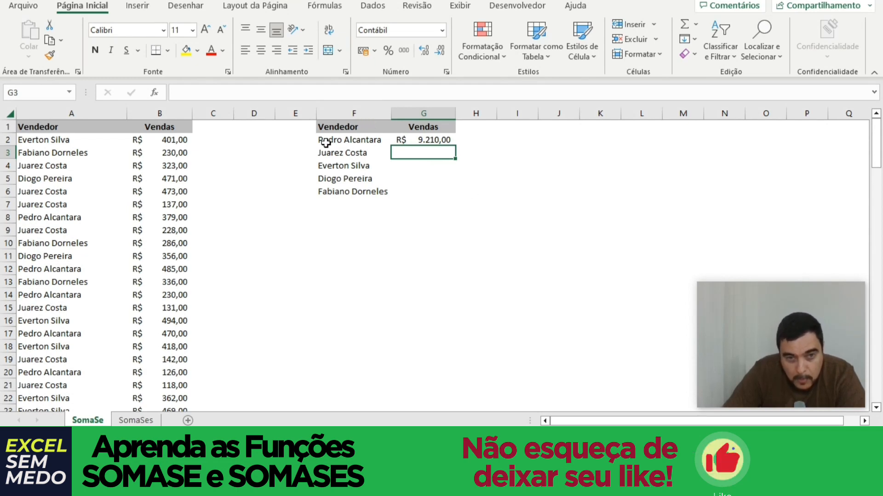
# - Fill the SOMASE formula from G2 down through G6 and check the copied formulas for each seller
pyautogui.click(343, 140)
pyautogui.click(432, 141)
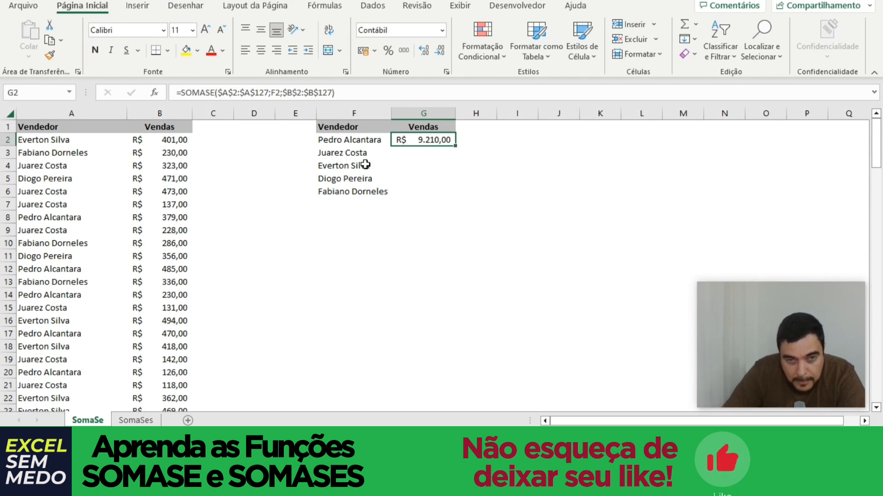
pyautogui.click(419, 154)
pyautogui.click(420, 167)
pyautogui.click(420, 178)
pyautogui.click(445, 141)
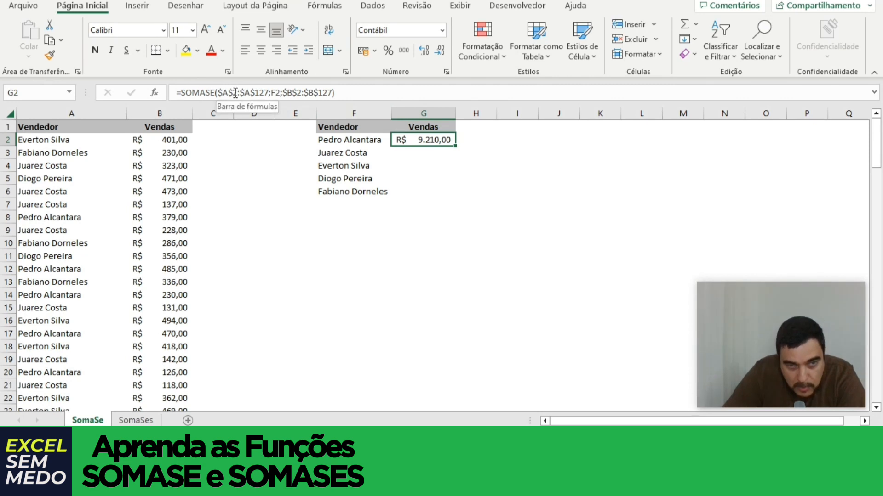
pyautogui.moveTo(455, 146); pyautogui.dragTo(459, 197)
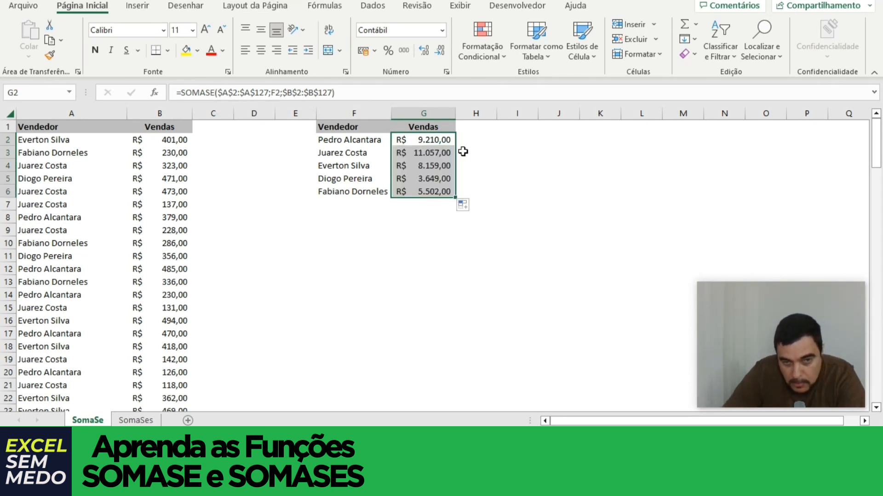
pyautogui.click(440, 152)
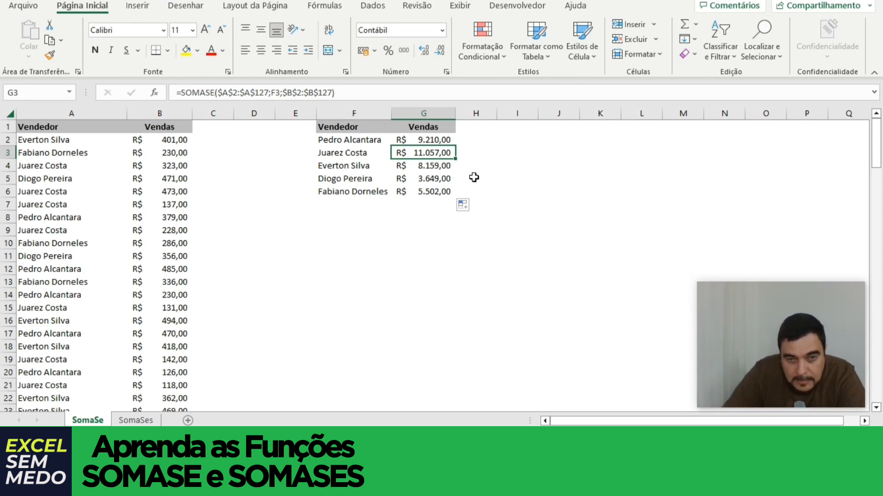
pyautogui.click(448, 166)
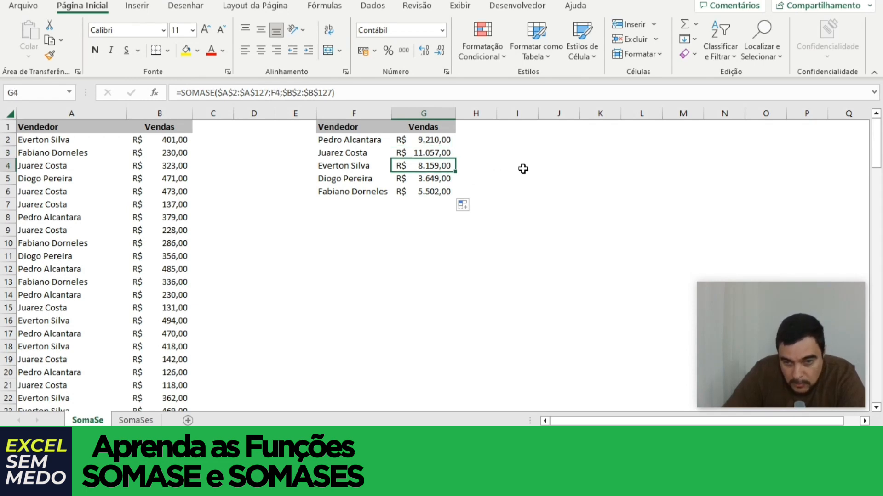
pyautogui.click(441, 178)
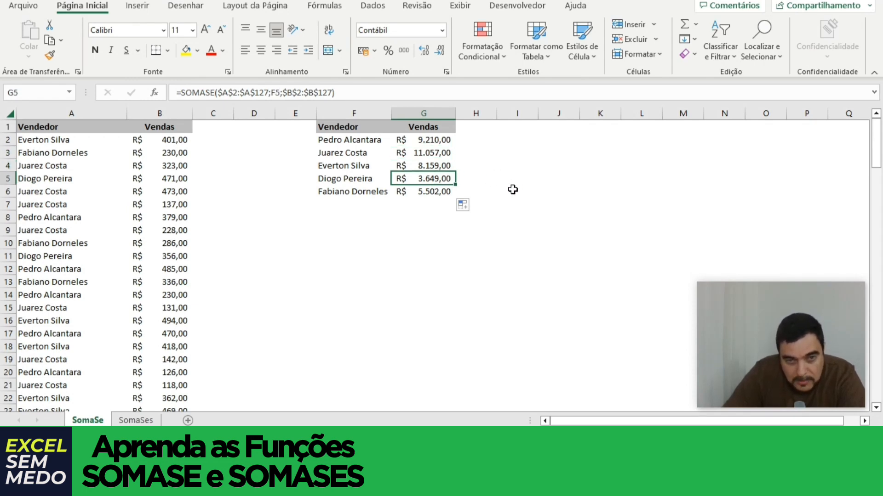
pyautogui.click(364, 191)
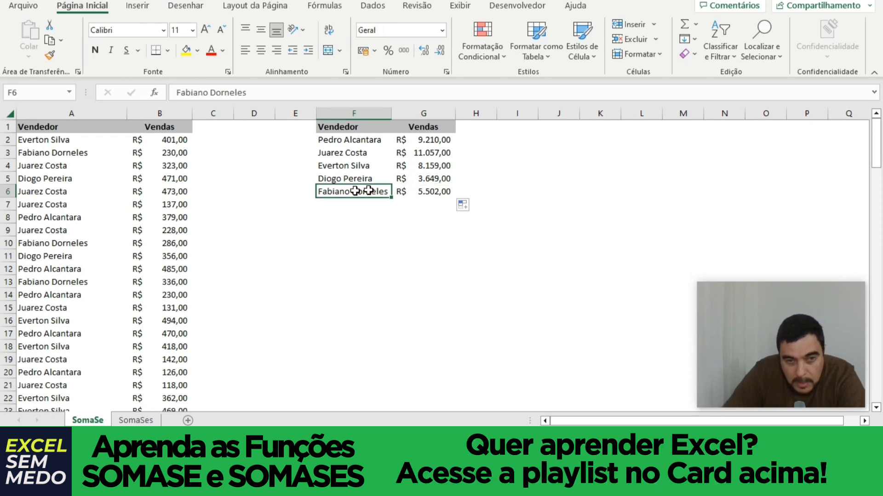
pyautogui.click(425, 192)
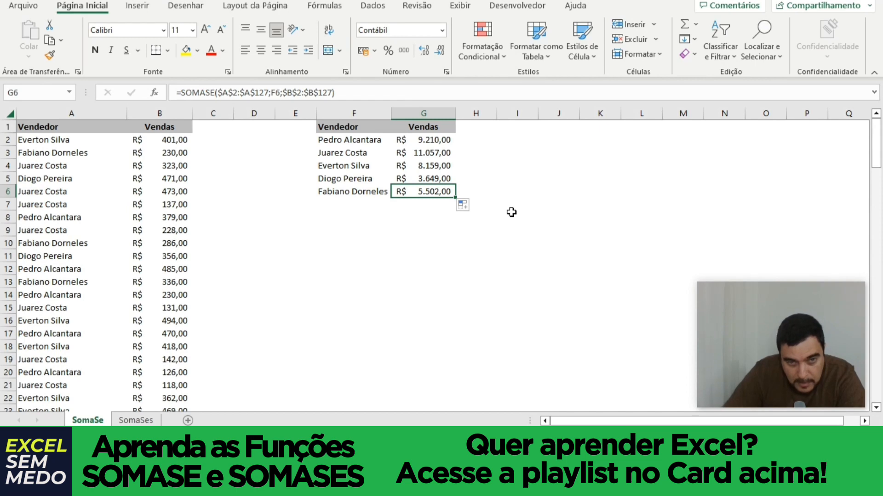
# - Total the sellers' sales in G7 with =SOMA(G2:G6) and check the resulting formula
pyautogui.moveTo(426, 139); pyautogui.dragTo(431, 192)
pyautogui.click(421, 202)
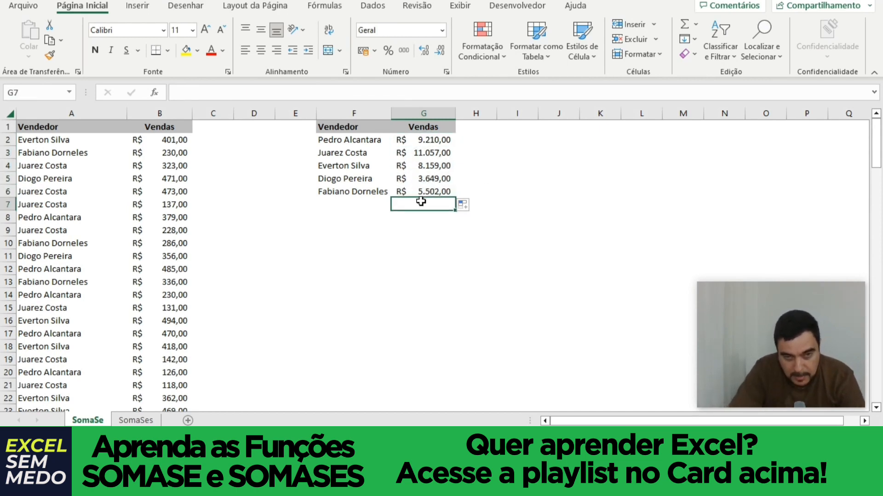
pyautogui.hotkey('alt', '=')
pyautogui.press('Return')
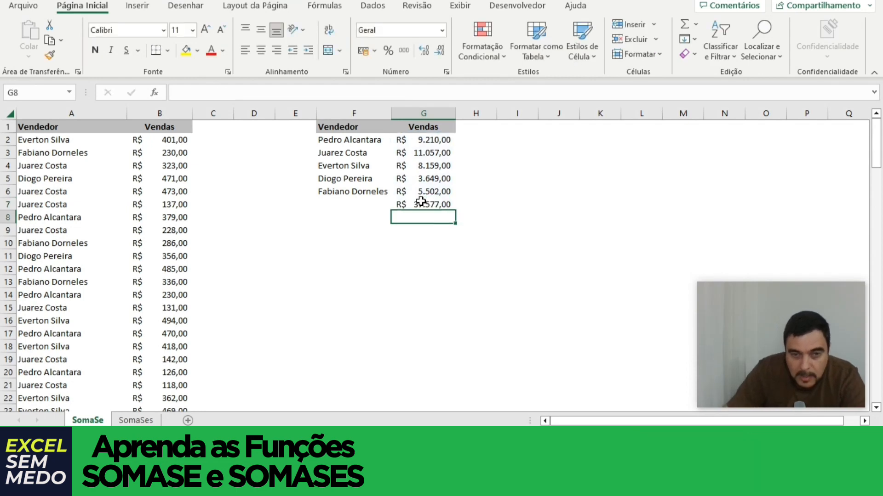
pyautogui.click(447, 206)
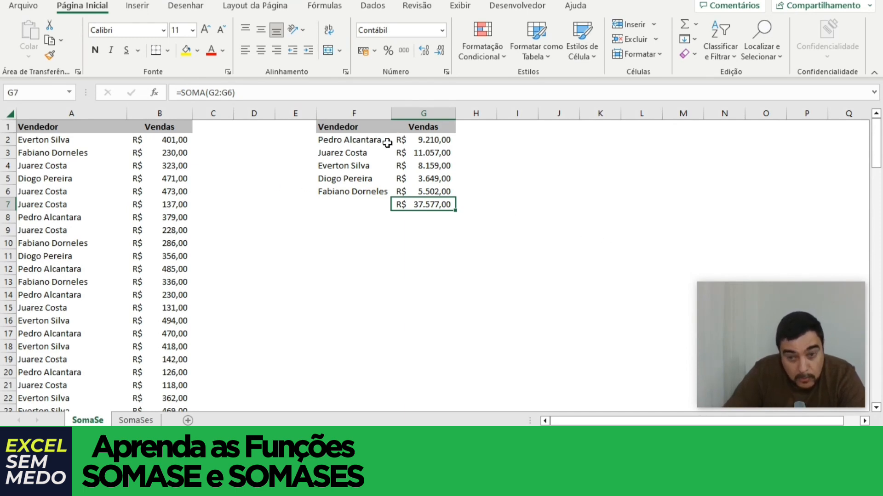
# - Switch to the SomaSes sheet, look over its Produto column and select H2, the first seller's Produto A cell
pyautogui.hotkey('ctrl', 'pagedown')
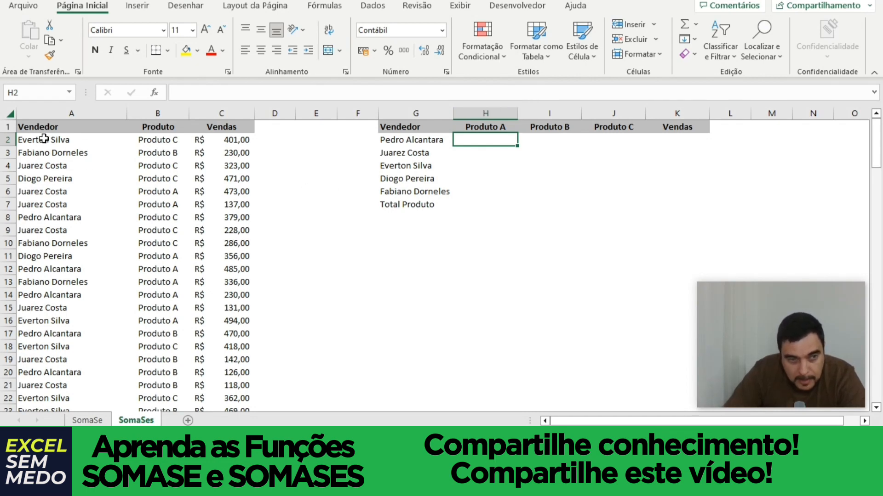
pyautogui.click(161, 110)
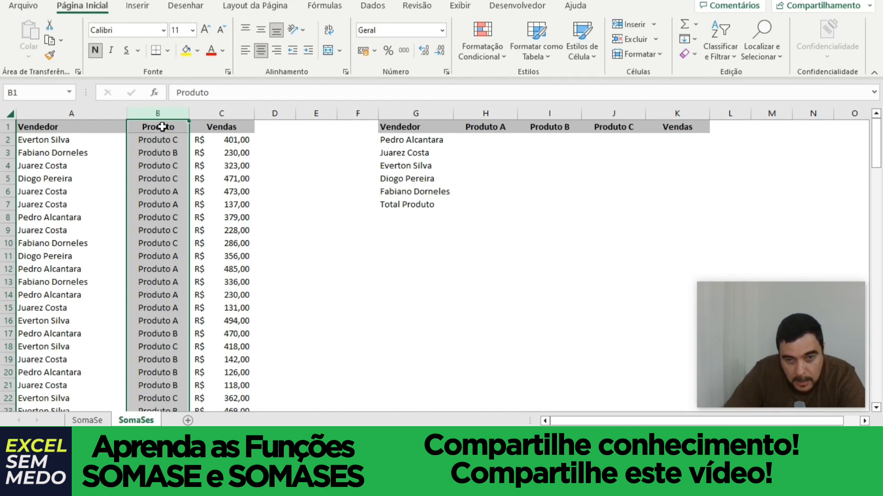
pyautogui.click(487, 140)
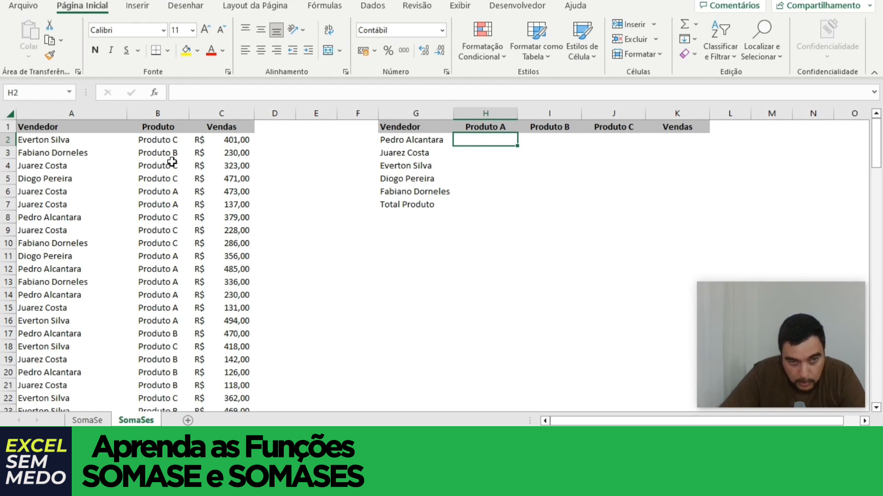
# - Compare the product columns on the SomaSes sheet with the seller summary on the SomaSe sheet
pyautogui.click(547, 140)
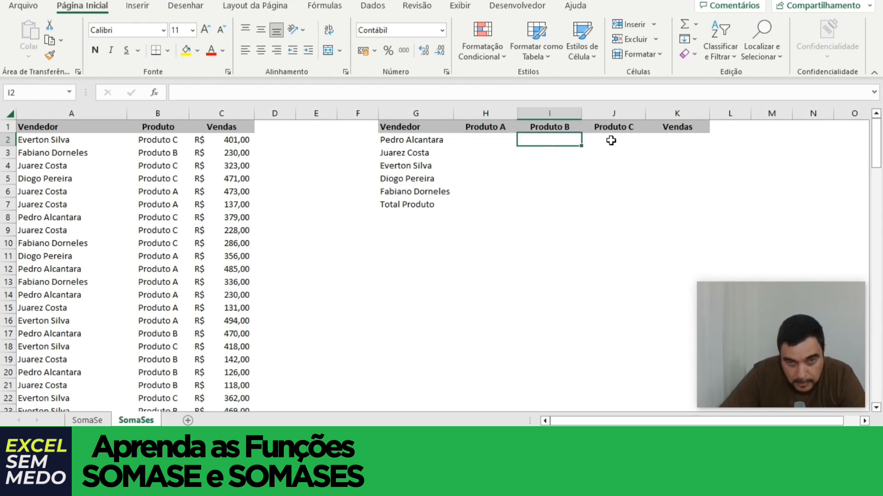
pyautogui.click(612, 140)
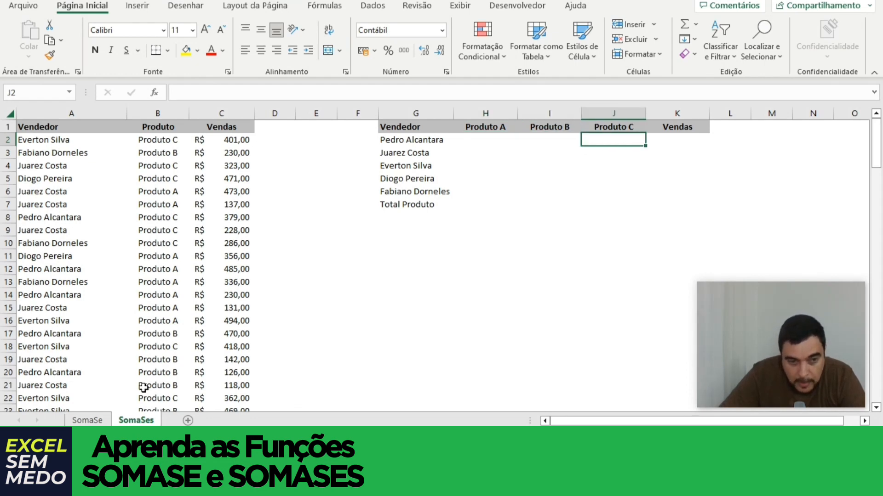
pyautogui.click(88, 420)
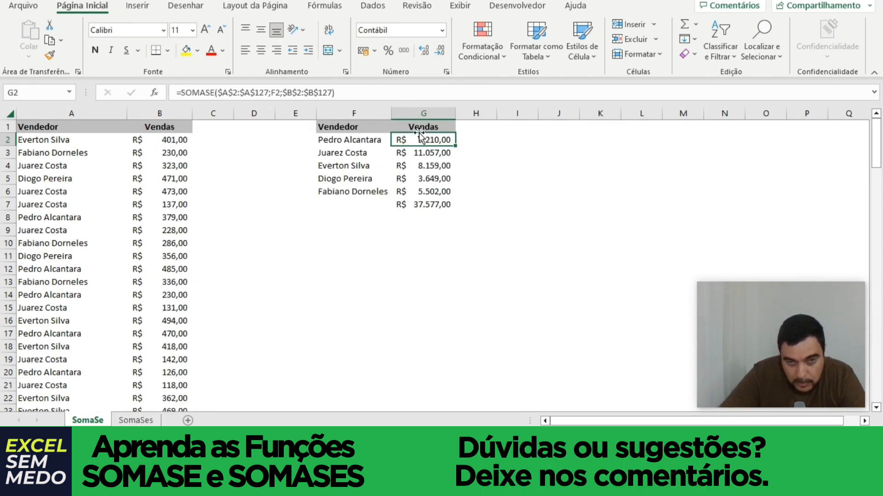
pyautogui.click(136, 420)
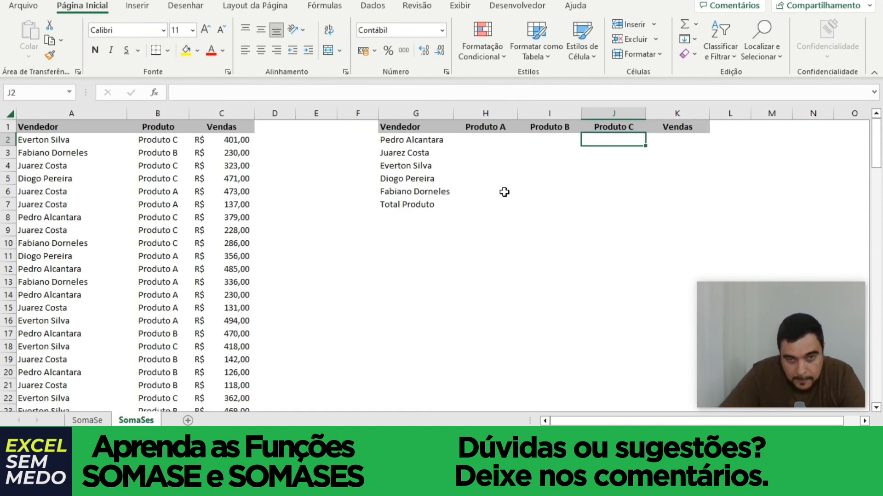
# - Start a SOMASES formula in H2 of the SomaSes sheet with $C$2:$C$127 as the absolute sum range
pyautogui.click(493, 140)
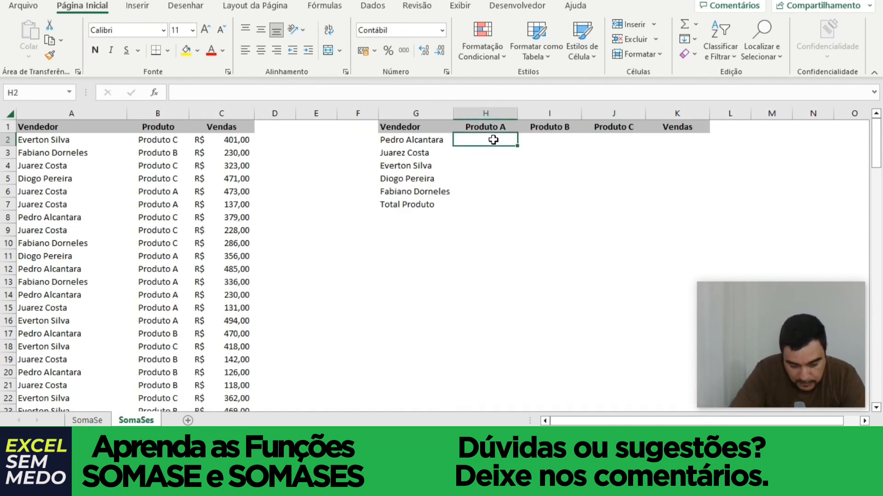
pyautogui.write('=somases')
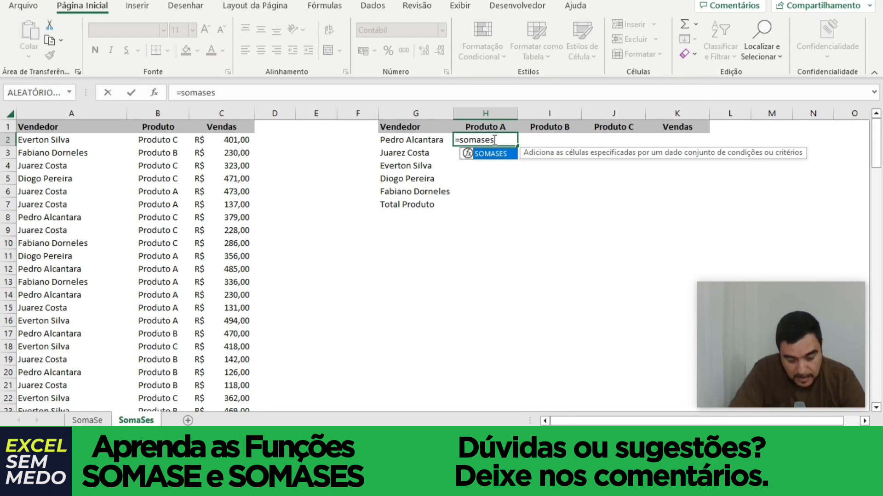
pyautogui.write('(')
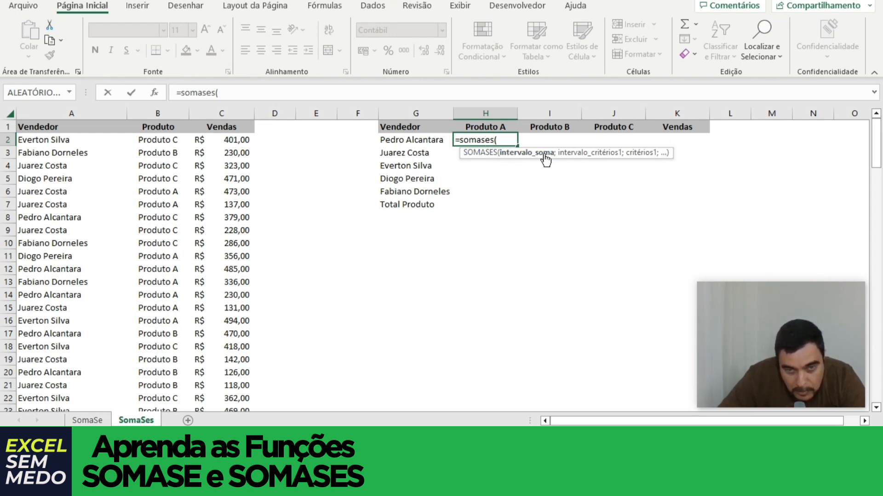
pyautogui.click(224, 139)
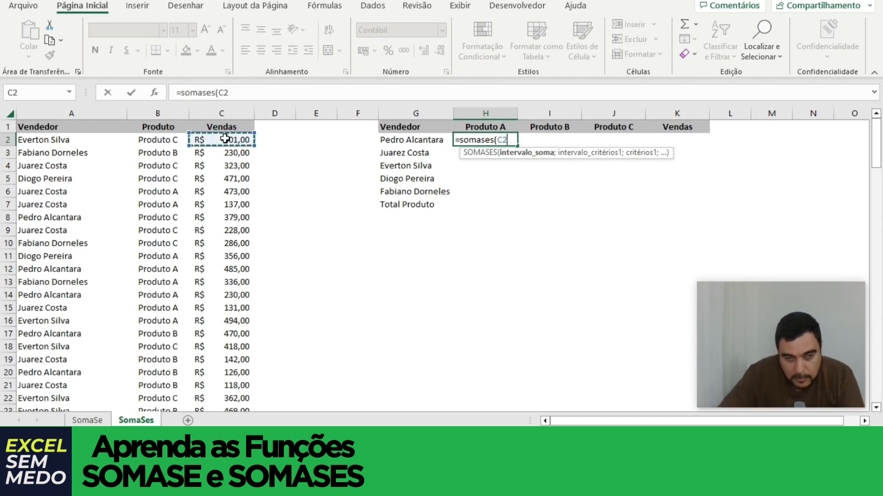
pyautogui.hotkey('ctrl', 'shift', 'Down')
pyautogui.hotkey('shift', 'Up')
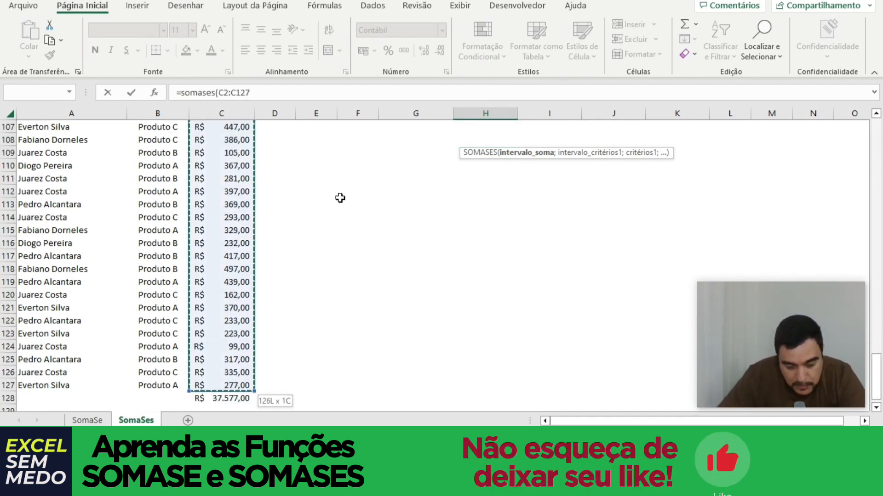
pyautogui.press('F4')
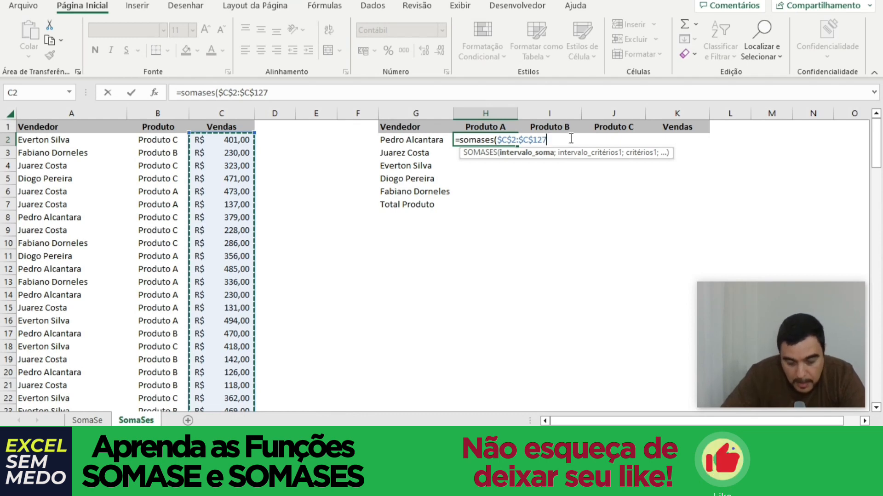
pyautogui.write(';')
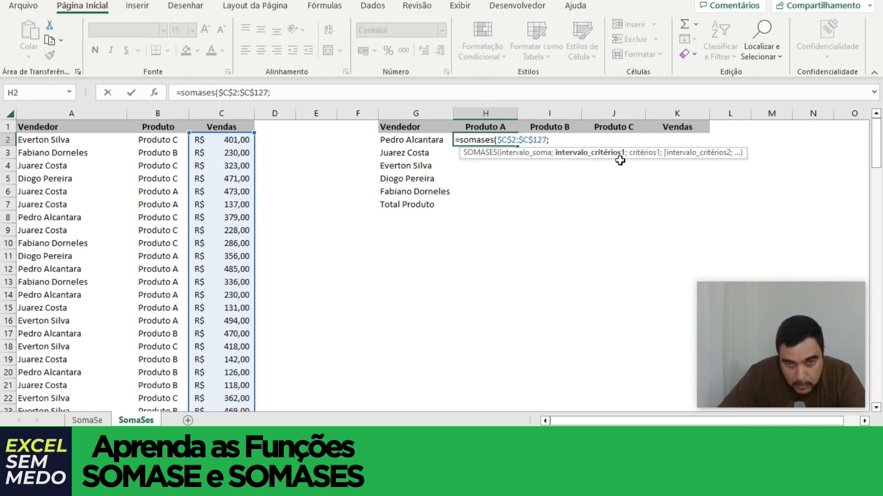
# - Add $A$2:$A$127 as the first criteria range and column-locked $G2 as the seller criterion
pyautogui.click(71, 140)
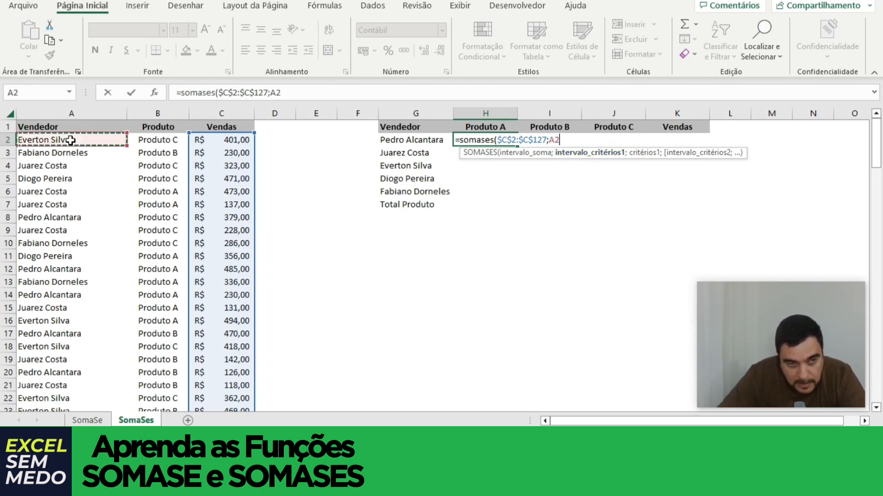
pyautogui.hotkey('ctrl', 'shift', 'Down')
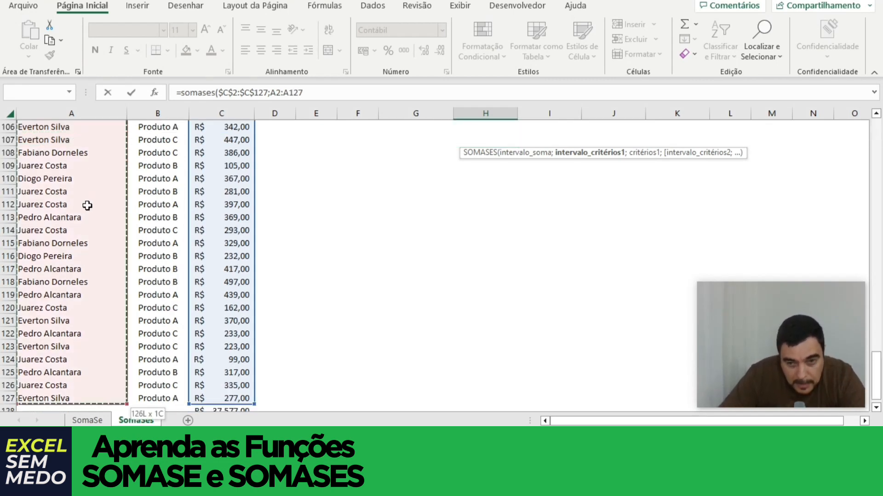
pyautogui.press('F4')
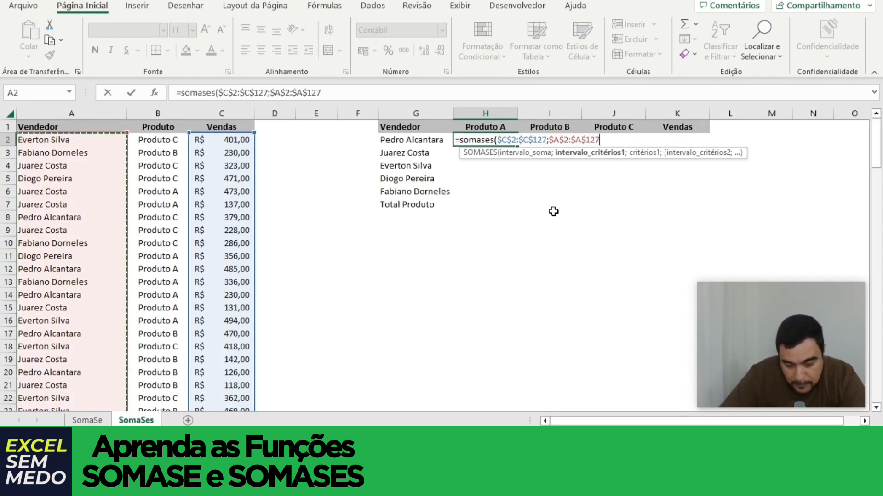
pyautogui.write(';')
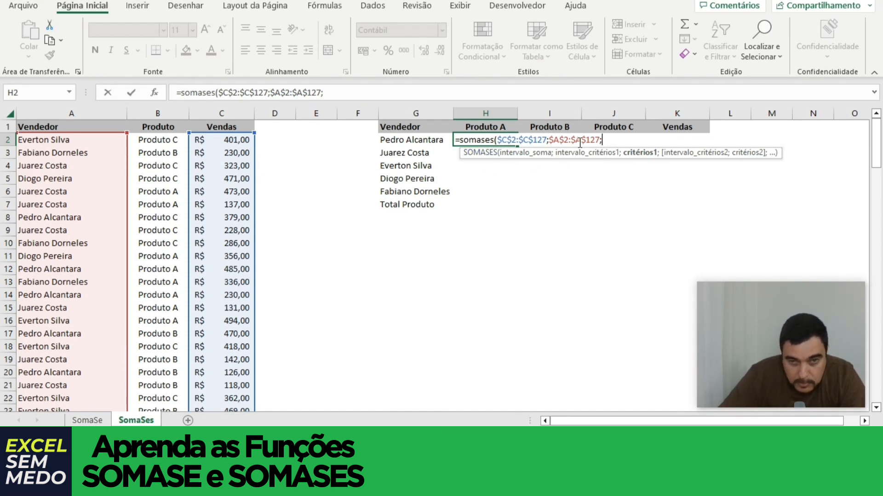
pyautogui.click(430, 140)
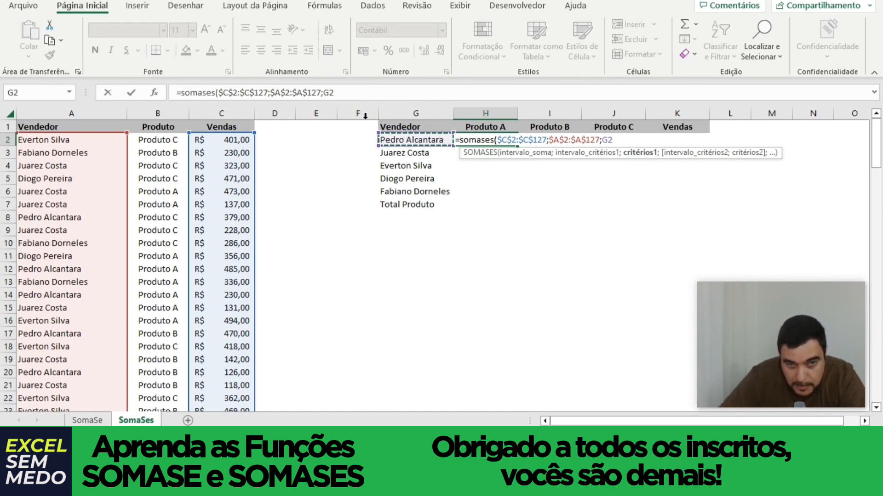
pyautogui.click(328, 94)
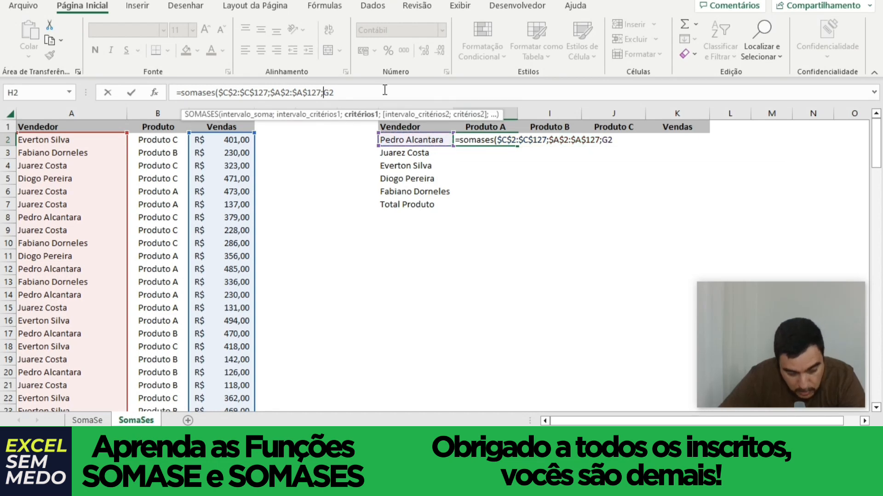
pyautogui.write('$')
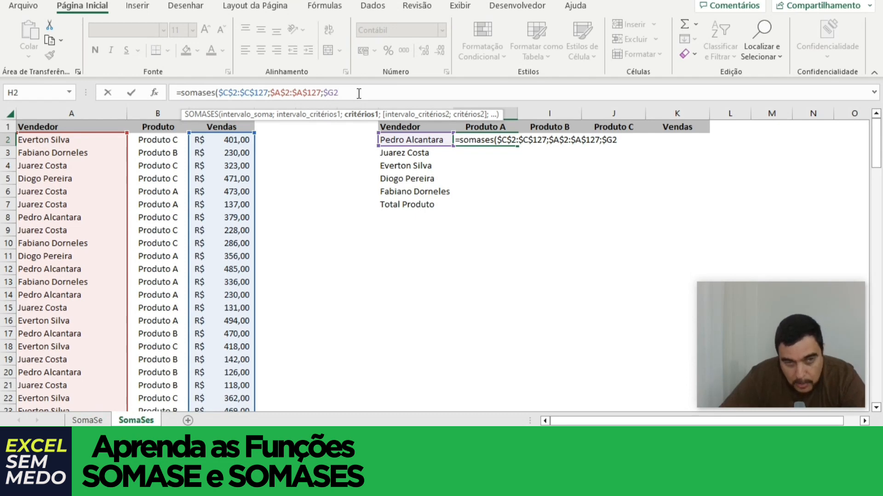
pyautogui.write(';')
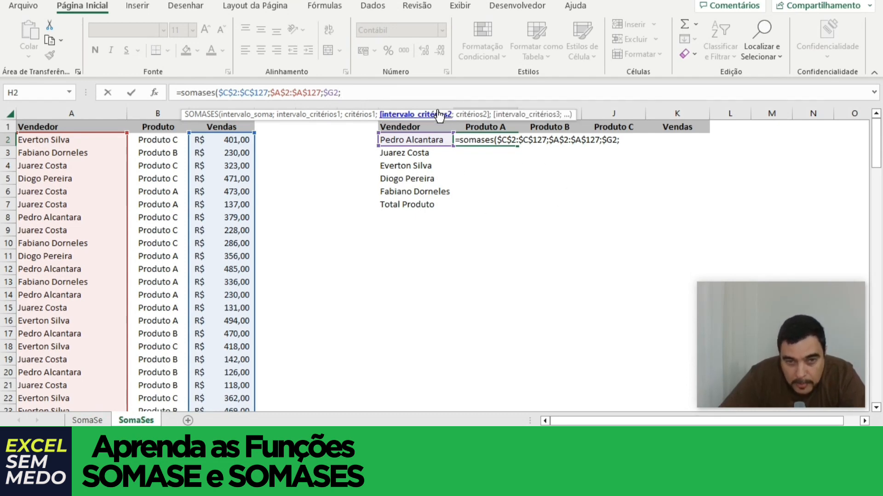
# - Complete the H2 formula with $B$2:$B$127 as the second criteria range and row-locked H$1 as the product criterion
pyautogui.click(153, 138)
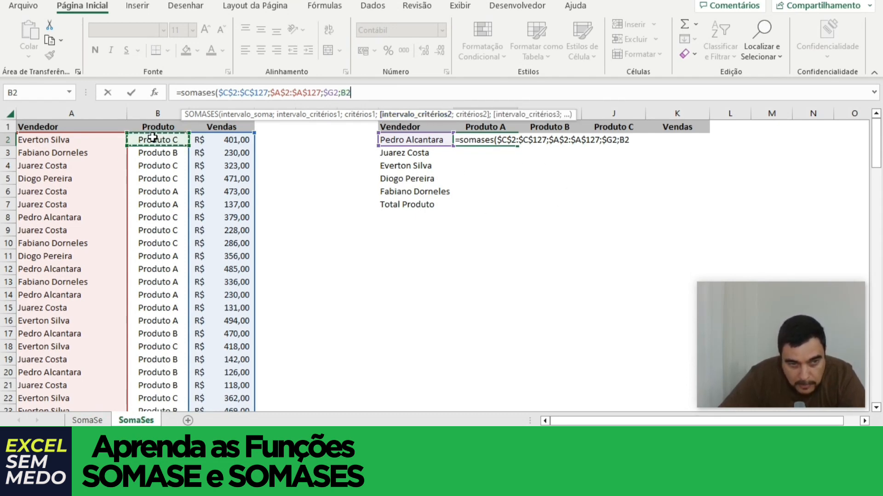
pyautogui.hotkey('ctrl', 'shift', 'Down')
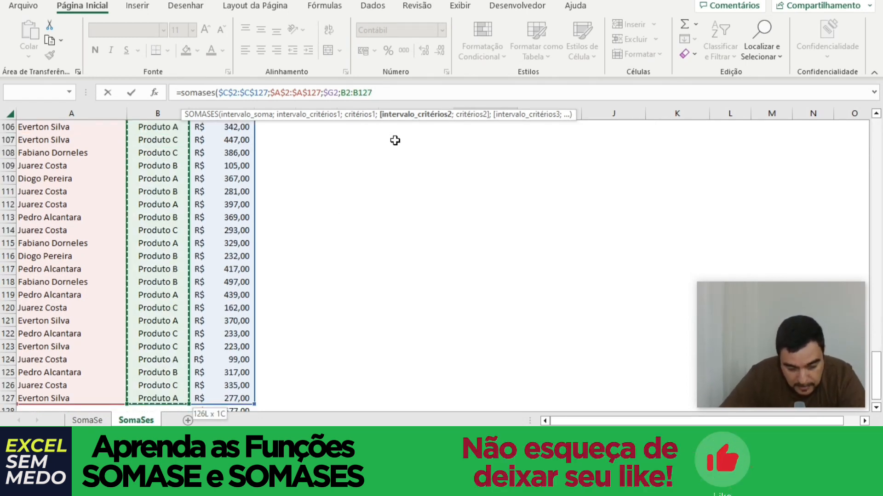
pyautogui.press('F4')
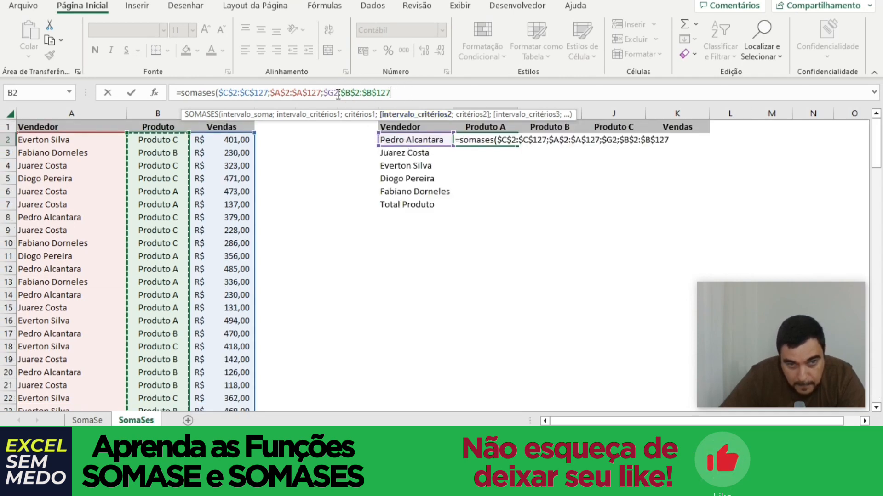
pyautogui.write(';')
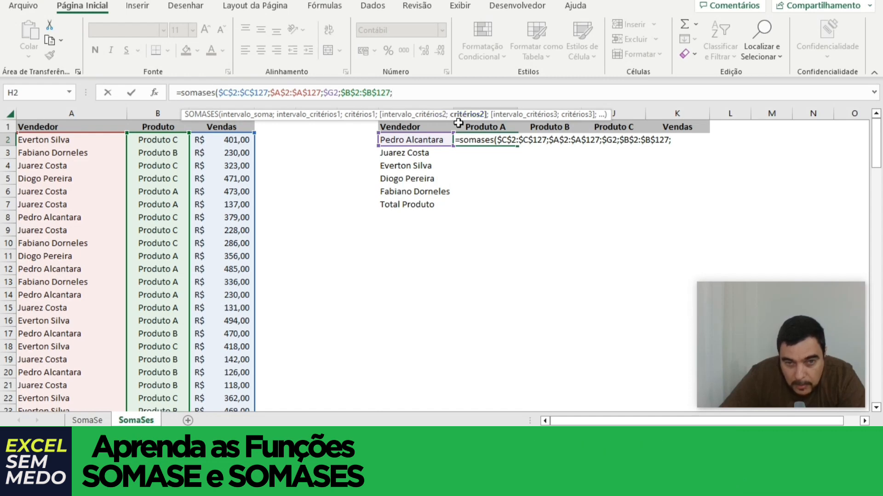
pyautogui.click(496, 127)
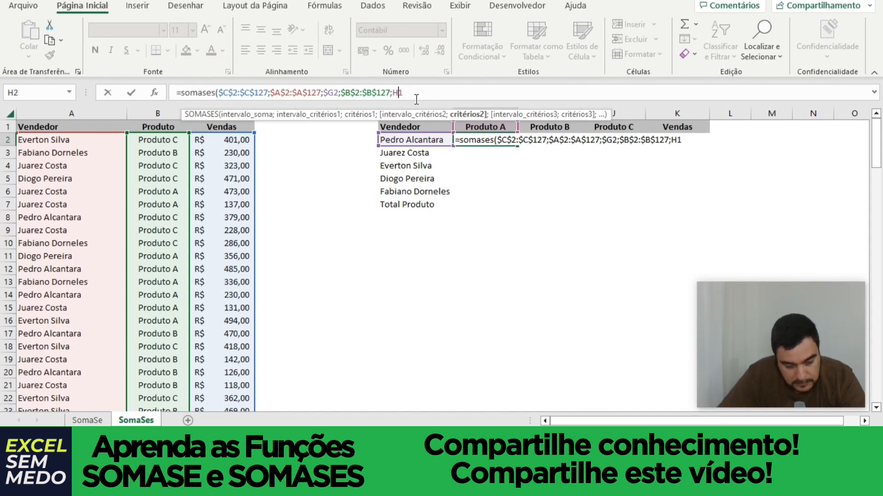
pyautogui.write('$')
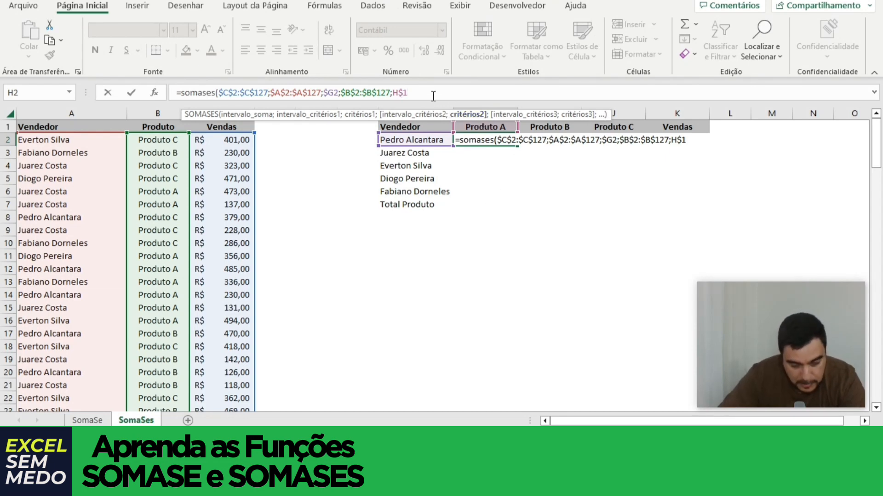
pyautogui.write(')')
pyautogui.press('Return')
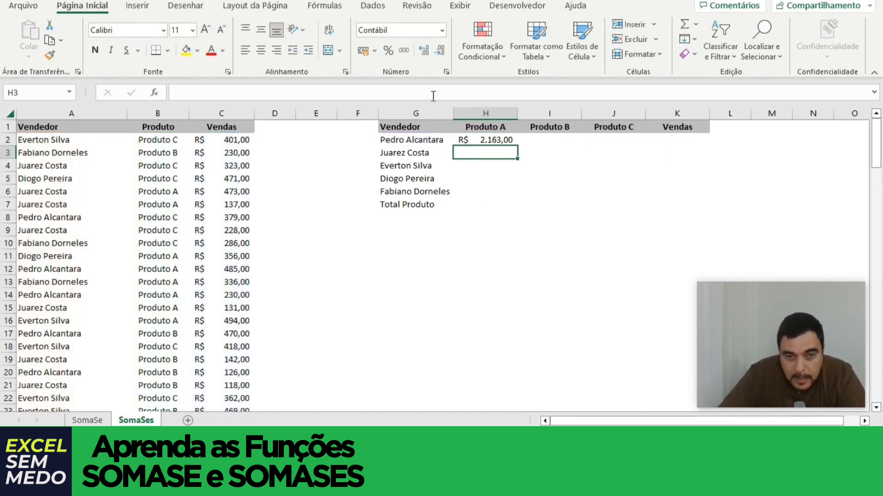
# - Fill the SOMASES formula from H2 across to J2, check the copied criteria, and extend it down through row 6
pyautogui.click(500, 142)
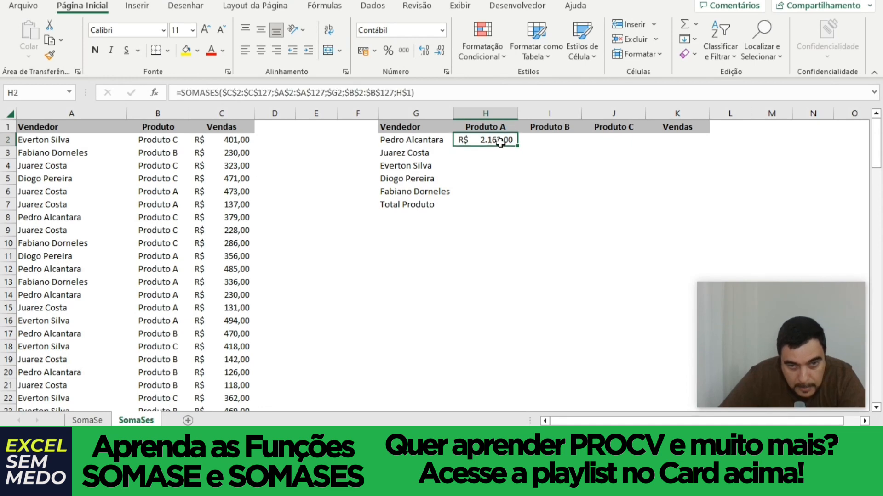
pyautogui.moveTo(518, 147); pyautogui.dragTo(641, 143)
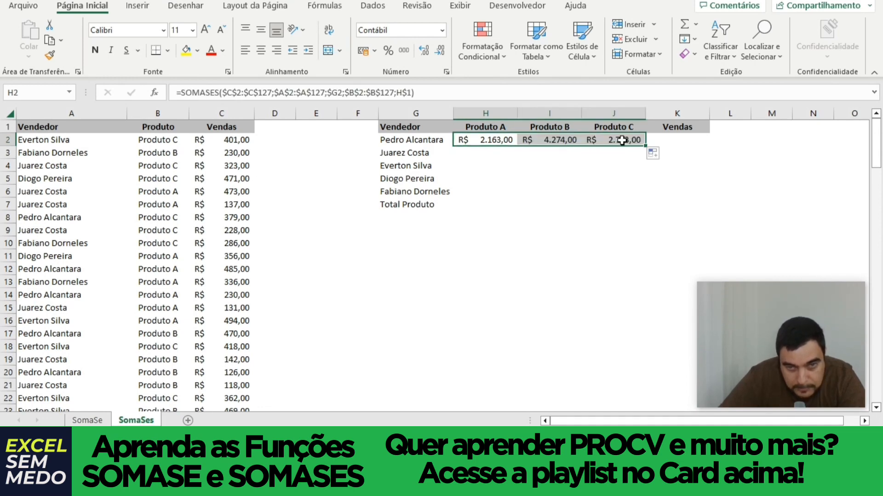
pyautogui.click(567, 141)
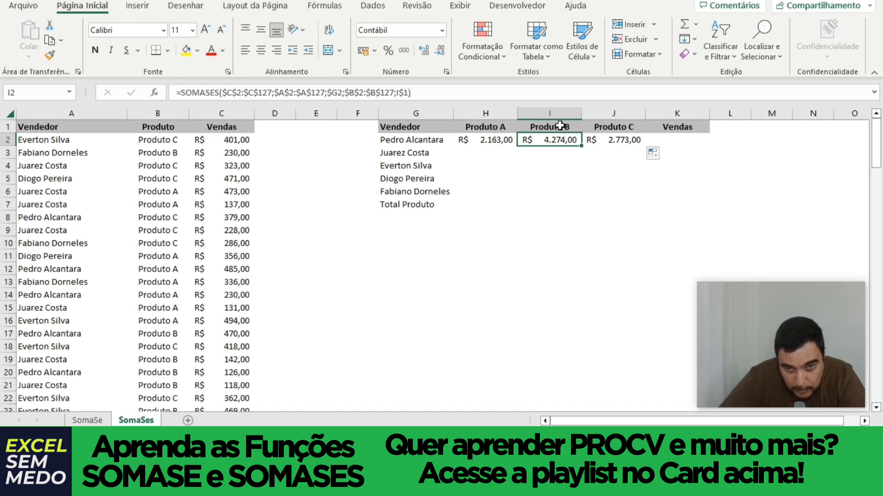
pyautogui.click(620, 143)
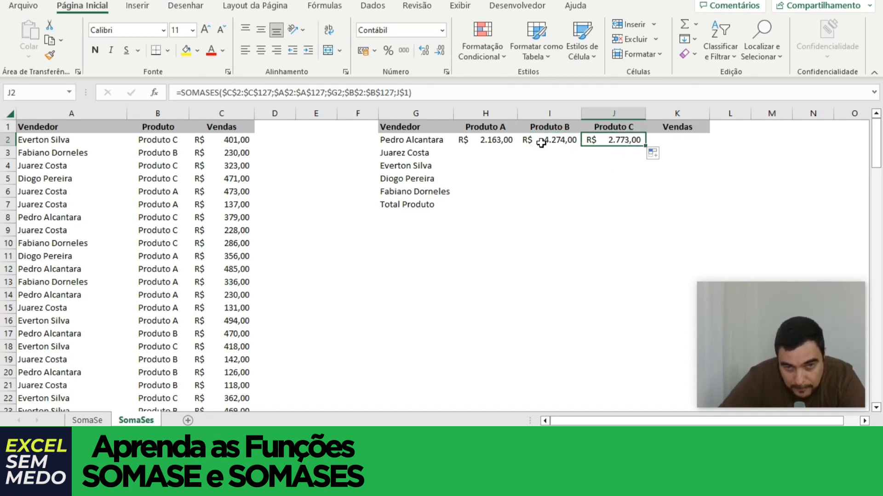
pyautogui.moveTo(477, 141); pyautogui.dragTo(643, 197)
pyautogui.click(565, 203)
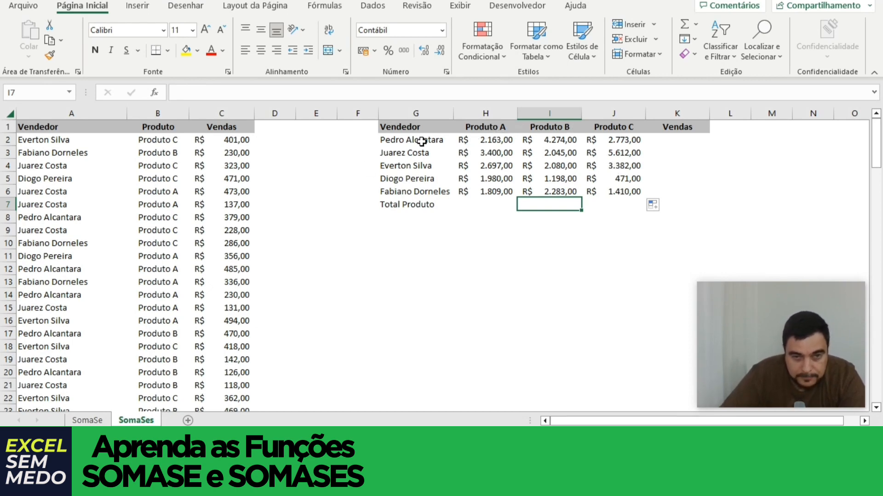
# - Add SOMA totals to the G1:K7 table for each product in row 7 and each seller in column K, and check their formulas
pyautogui.moveTo(421, 131); pyautogui.dragTo(664, 199)
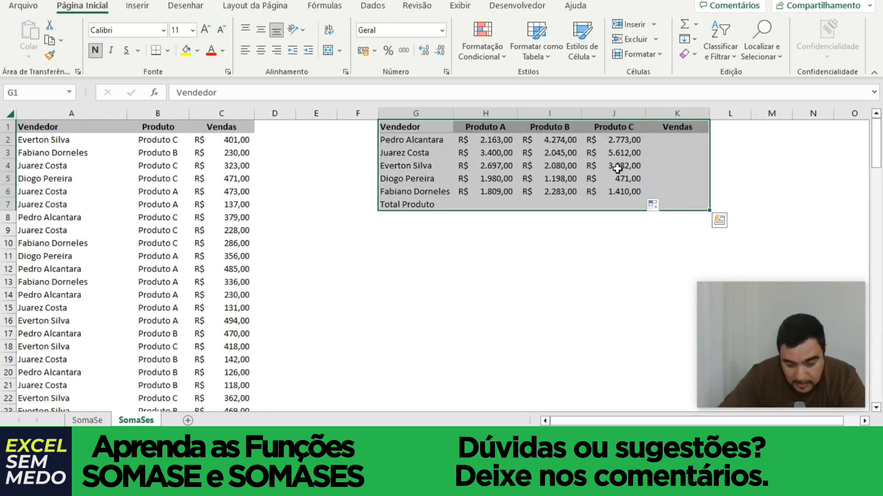
pyautogui.hotkey('alt', '=')
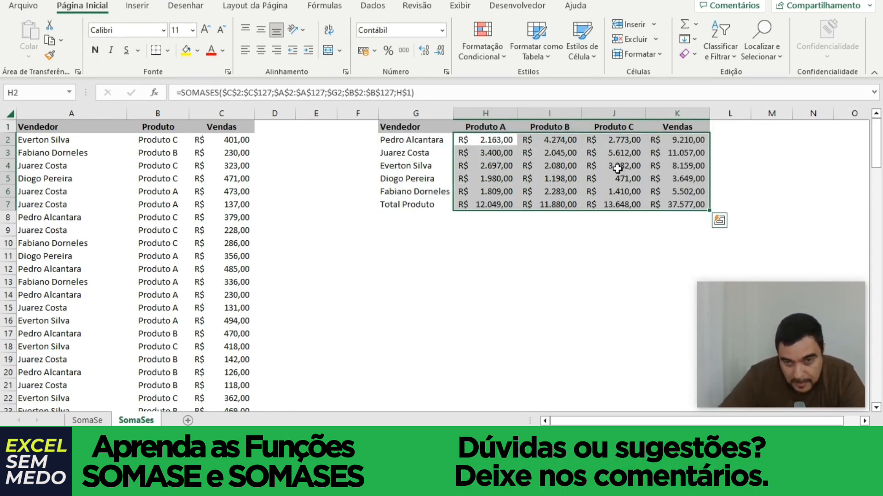
pyautogui.click(679, 208)
pyautogui.click(492, 204)
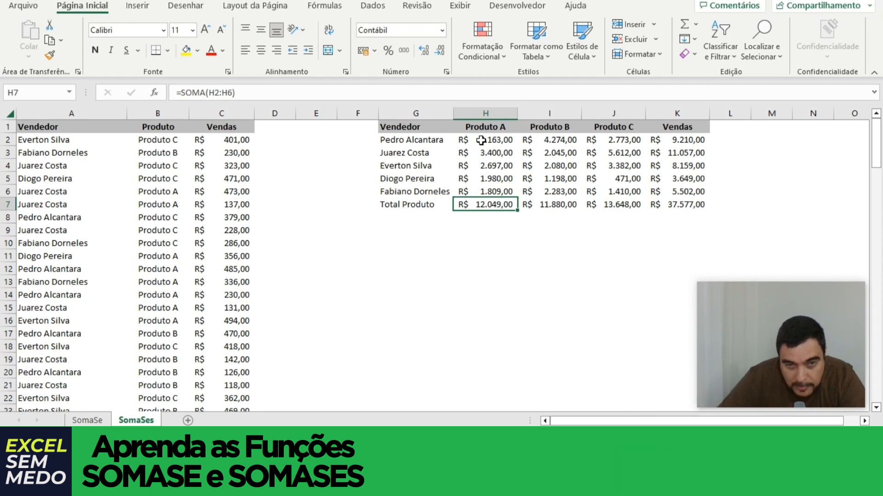
pyautogui.click(567, 206)
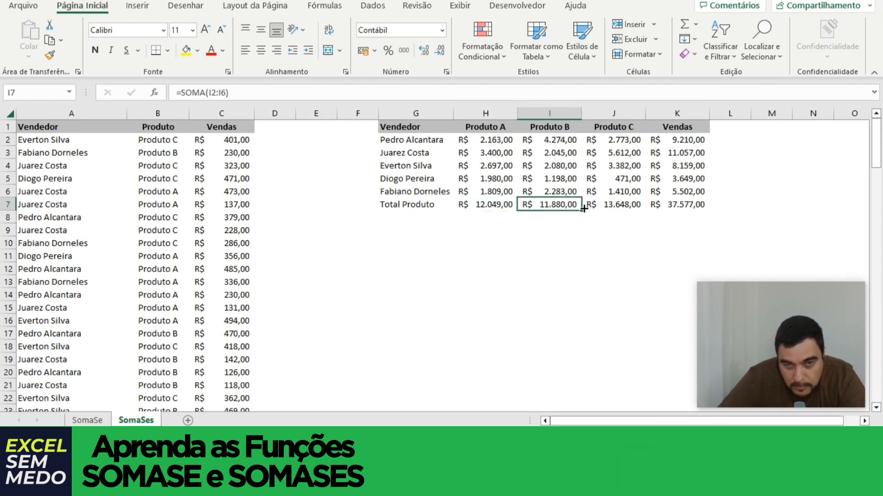
pyautogui.click(634, 206)
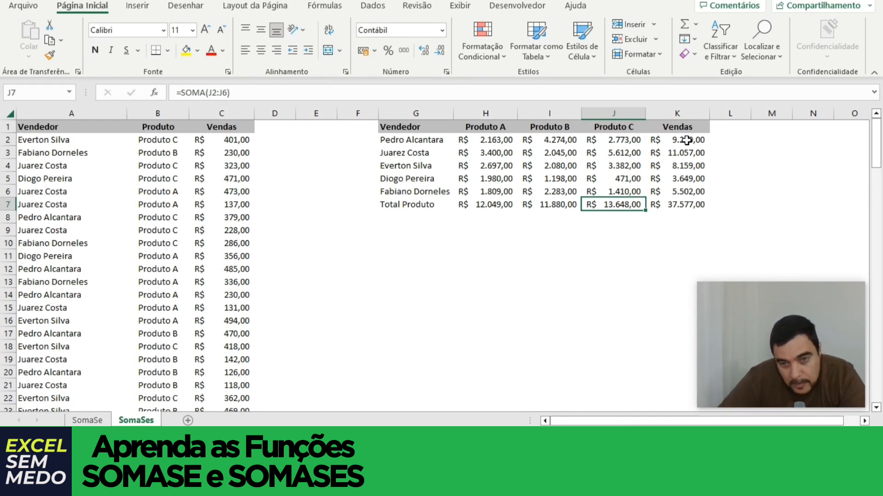
pyautogui.moveTo(481, 139); pyautogui.dragTo(606, 140)
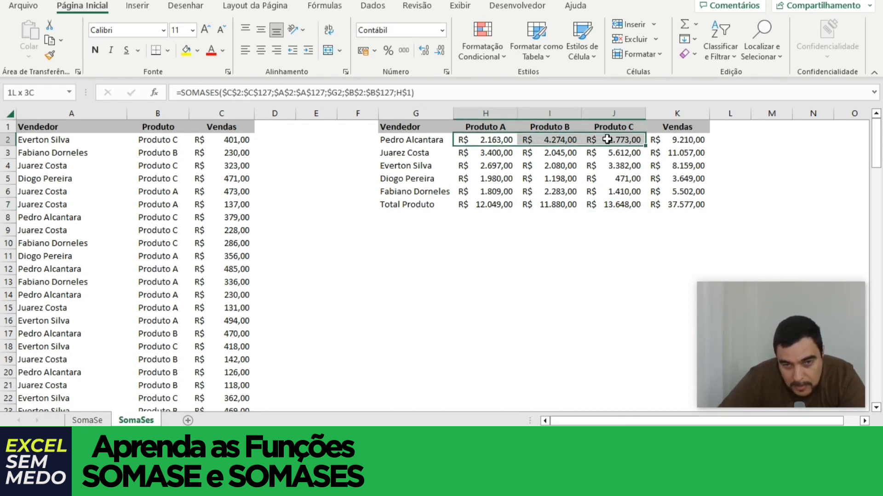
pyautogui.click(694, 139)
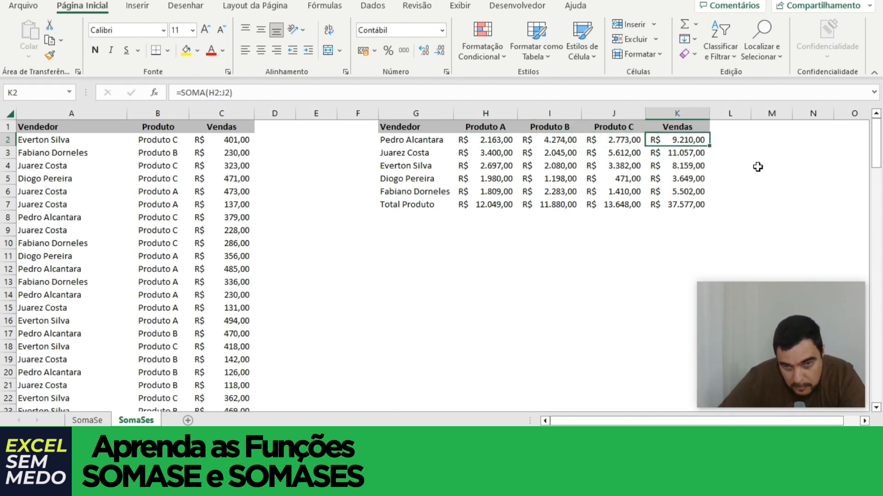